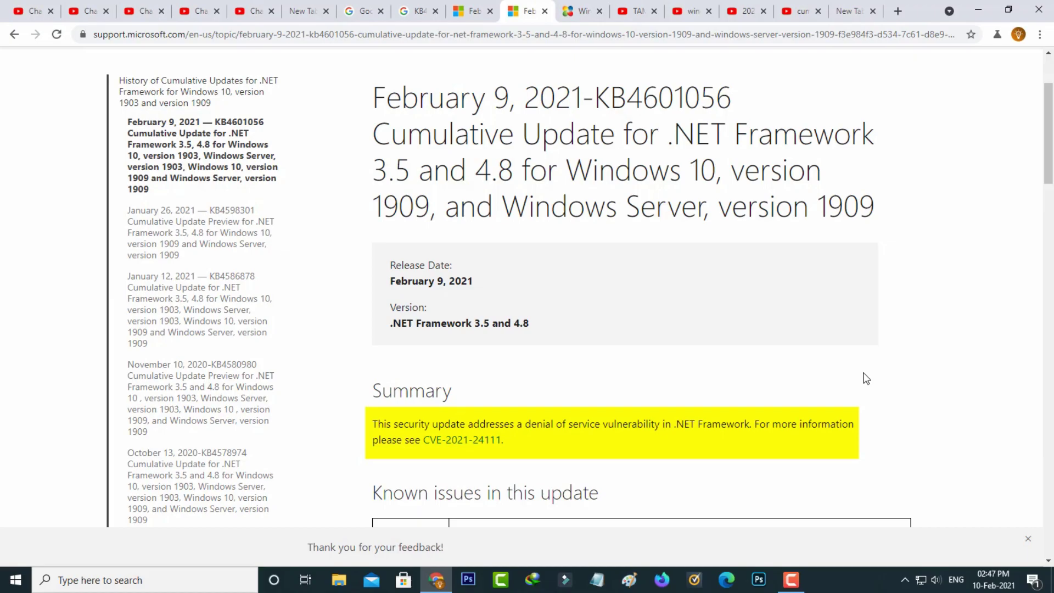
{"action": "scroll", "coordinate": [865, 377], "scroll_direction": "down", "scroll_amount": 5}
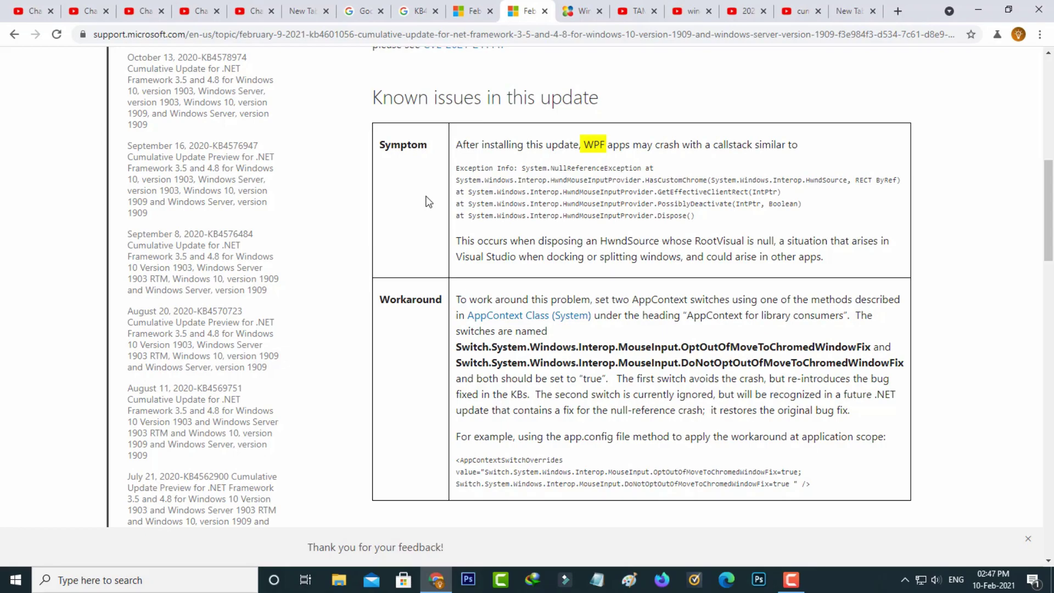
{"action": "scroll", "coordinate": [426, 201], "scroll_direction": "down", "scroll_amount": 5}
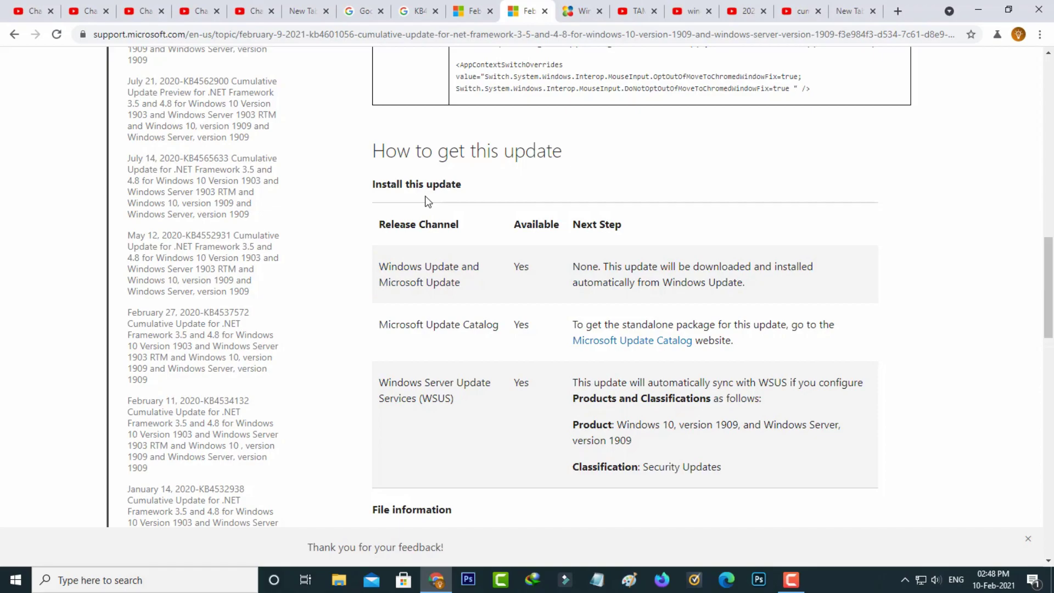
Switch to the tab showing the KB4601319 page for OS Builds 19041.804 and 19042.804
{"action": "key", "text": "ctrl+shift+Tab"}
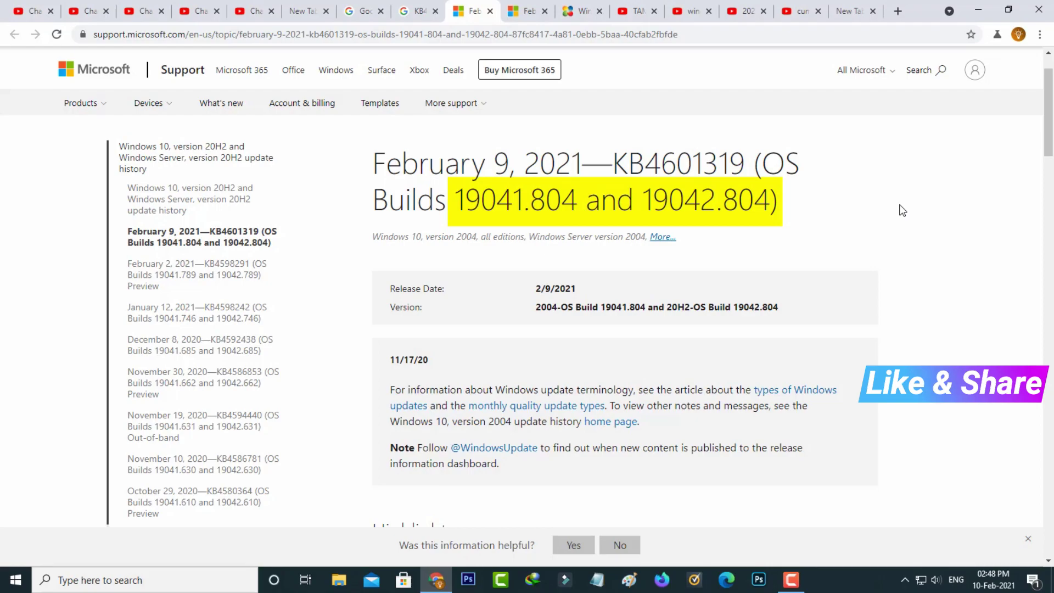
{"action": "scroll", "coordinate": [902, 210], "scroll_direction": "down", "scroll_amount": 5}
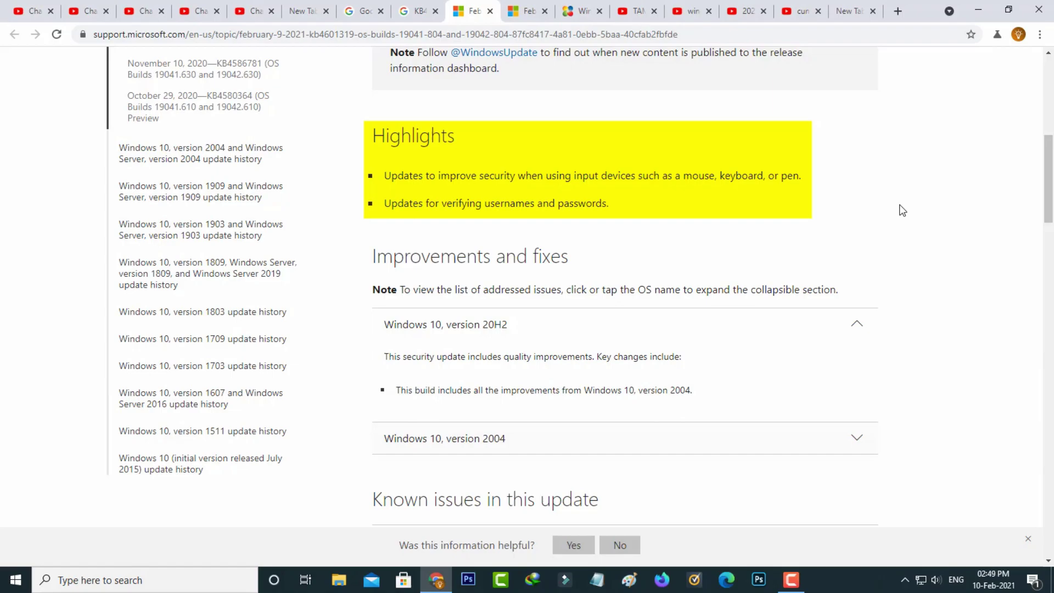
{"action": "scroll", "coordinate": [646, 242], "scroll_direction": "down", "scroll_amount": 1}
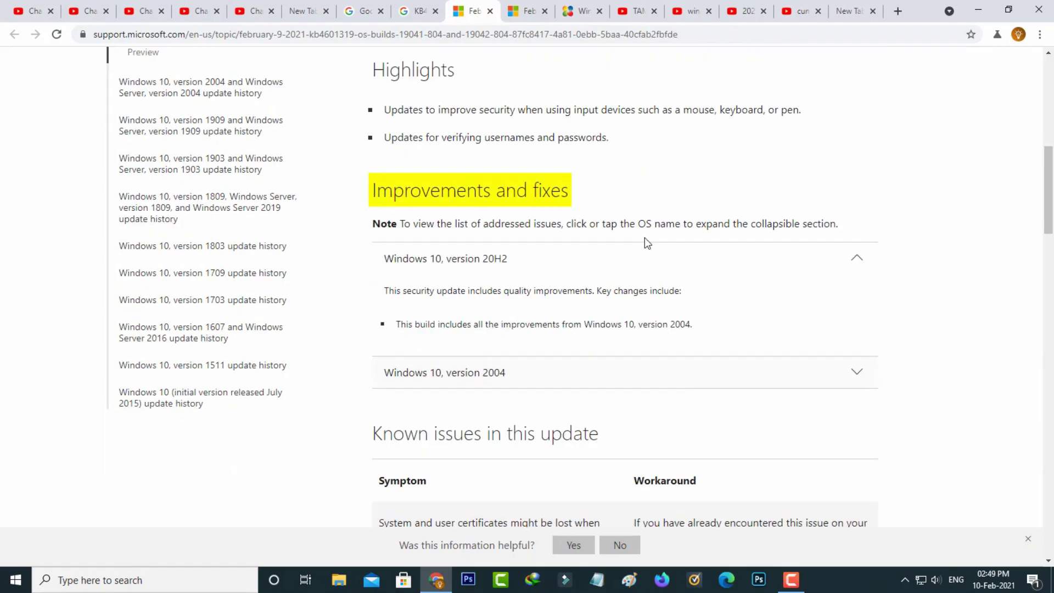